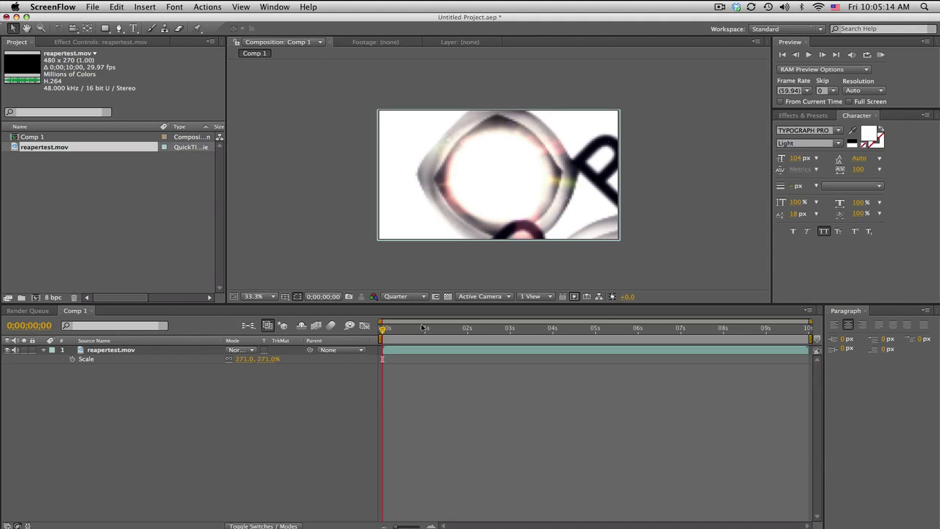
Play a RAM preview, then scrub the first frames of the clip back to frame 00
left_click(882, 57)
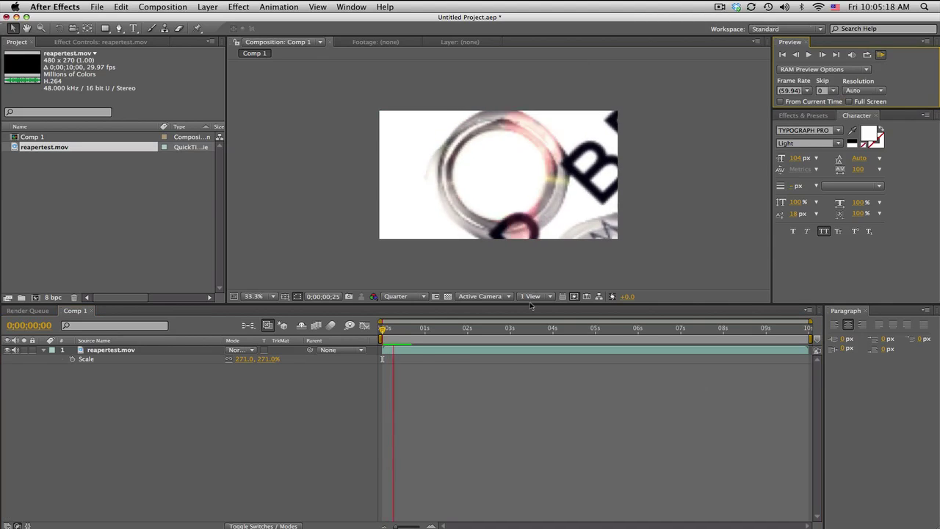
left_click(392, 330)
scroll(392, 330, "up", 5)
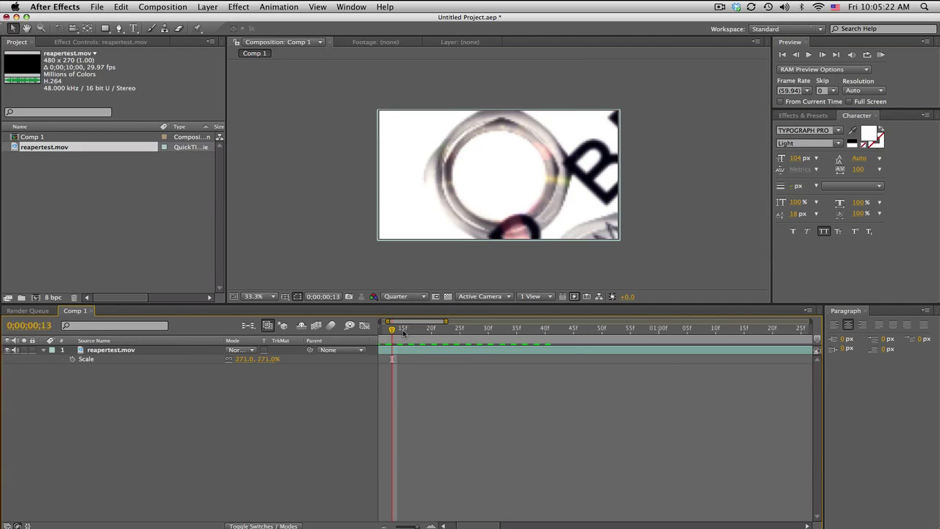
scroll(397, 328, "left", 3)
left_click(411, 330)
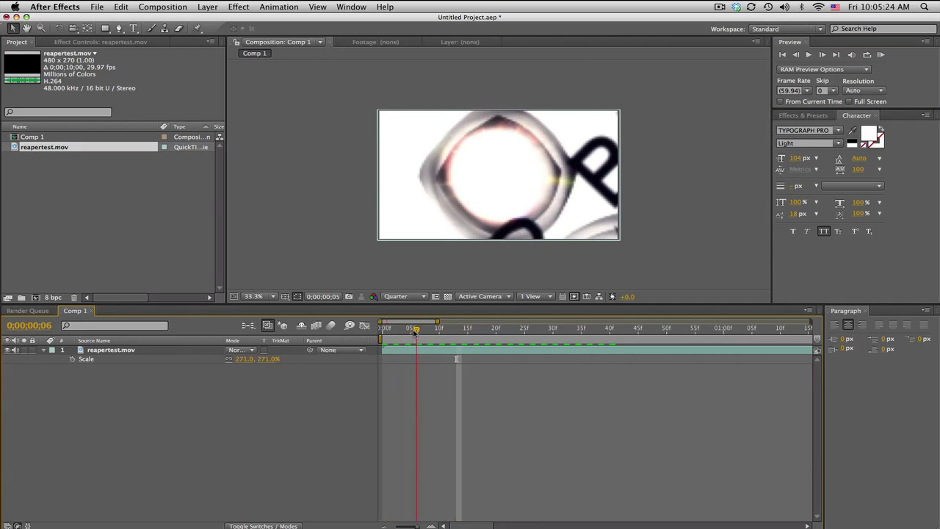
left_click(393, 330)
mouse_move(394, 334)
left_mouse_down()
mouse_move(410, 330)
mouse_move(389, 335)
left_mouse_up()
left_click(429, 330)
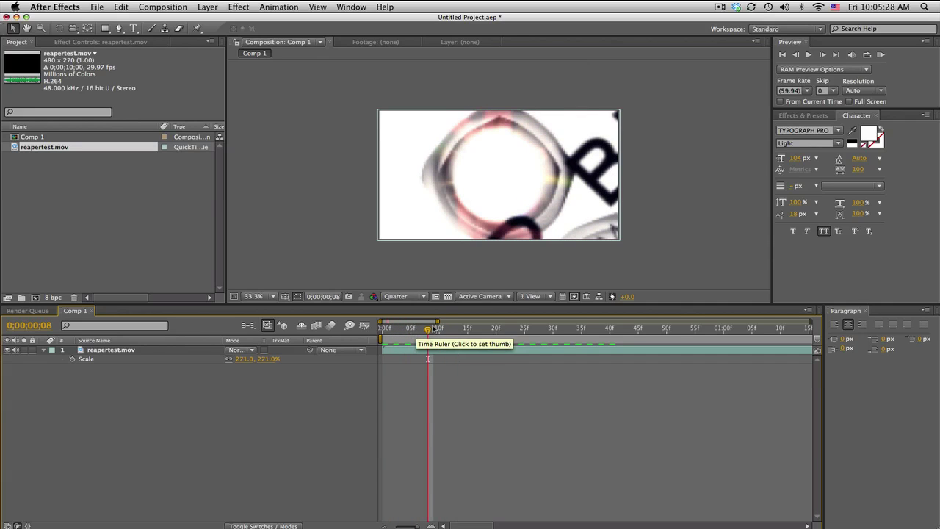
left_click_drag(413, 337, 384, 339)
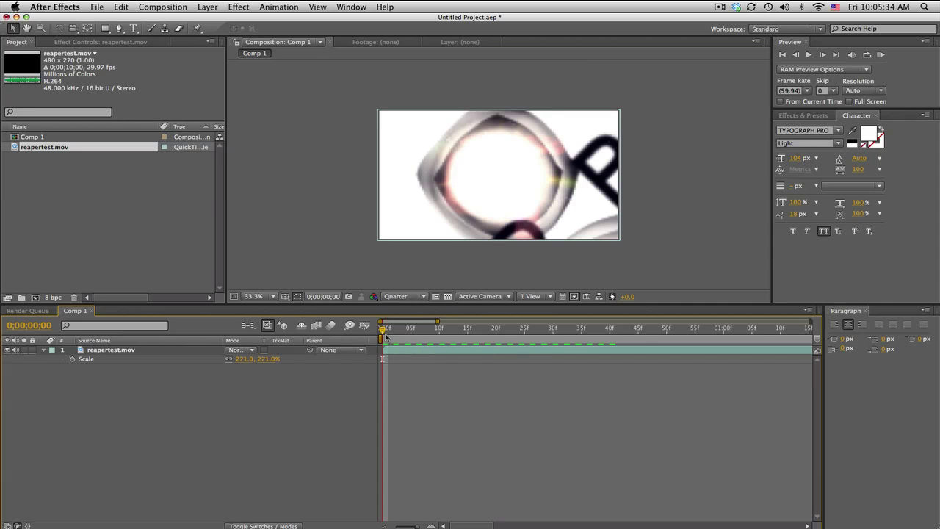
Select the reapertest.mov layer and step through frames 0 to 6, returning to frame 0
left_click(393, 353)
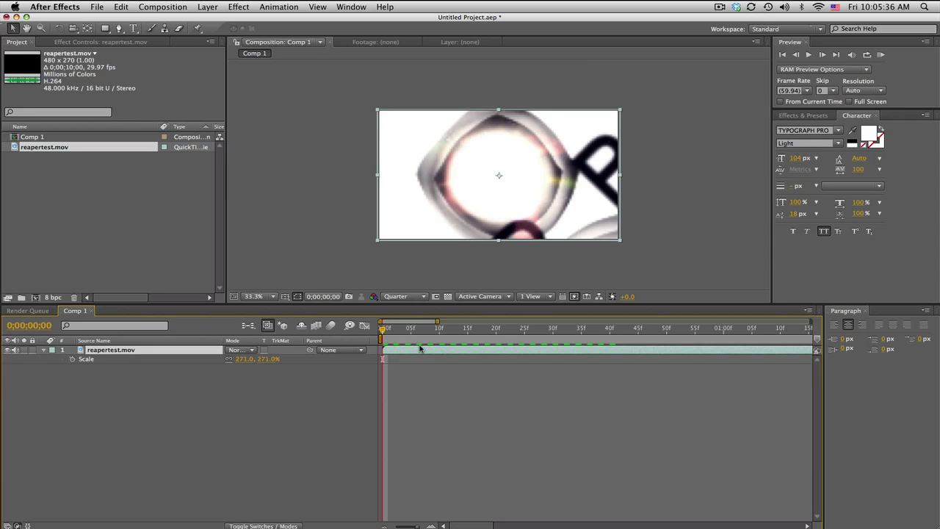
left_click(388, 329)
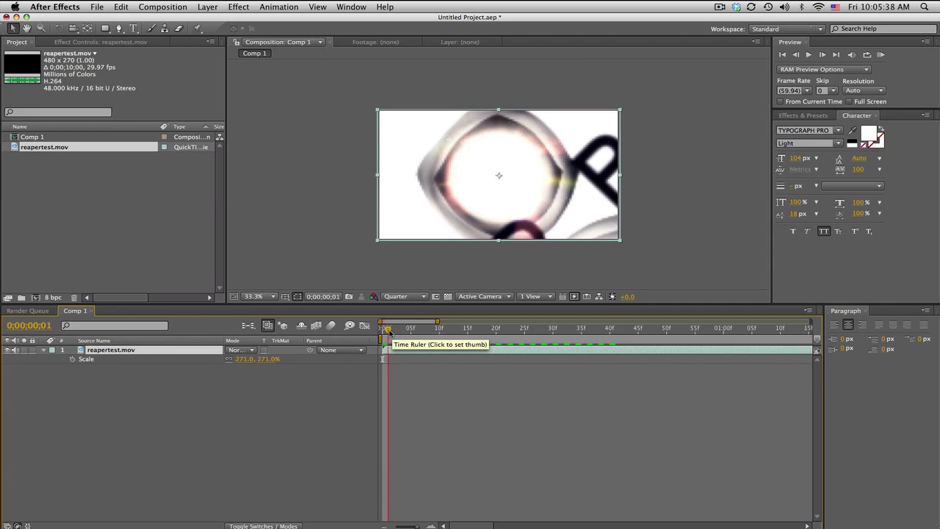
mouse_move(387, 329)
left_mouse_down()
mouse_move(499, 330)
mouse_move(388, 330)
mouse_move(382, 343)
left_mouse_up()
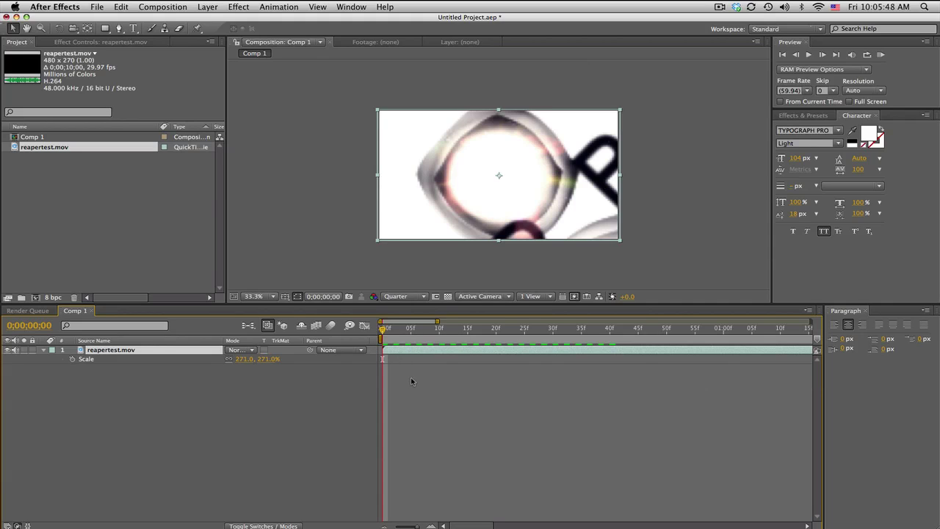
left_click(393, 328)
left_click_drag(393, 330, 387, 330)
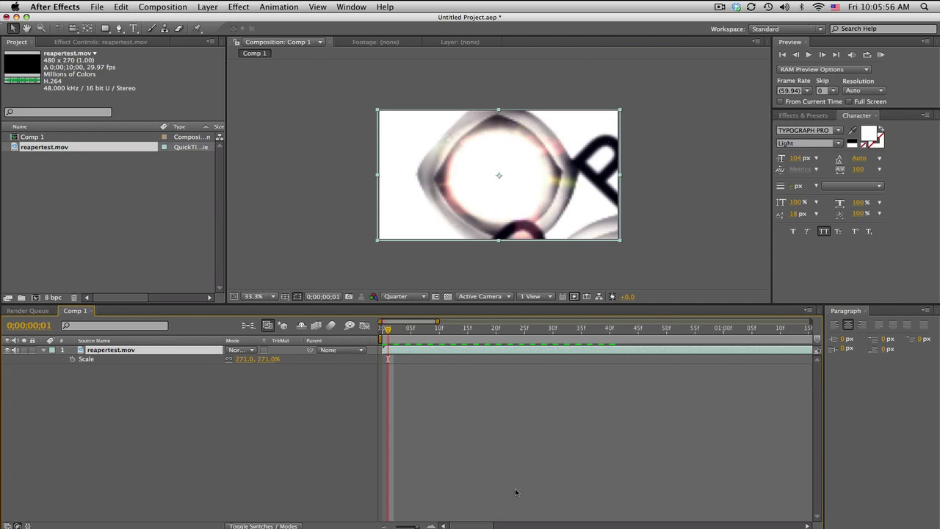
left_click(416, 330)
left_click_drag(415, 330, 378, 330)
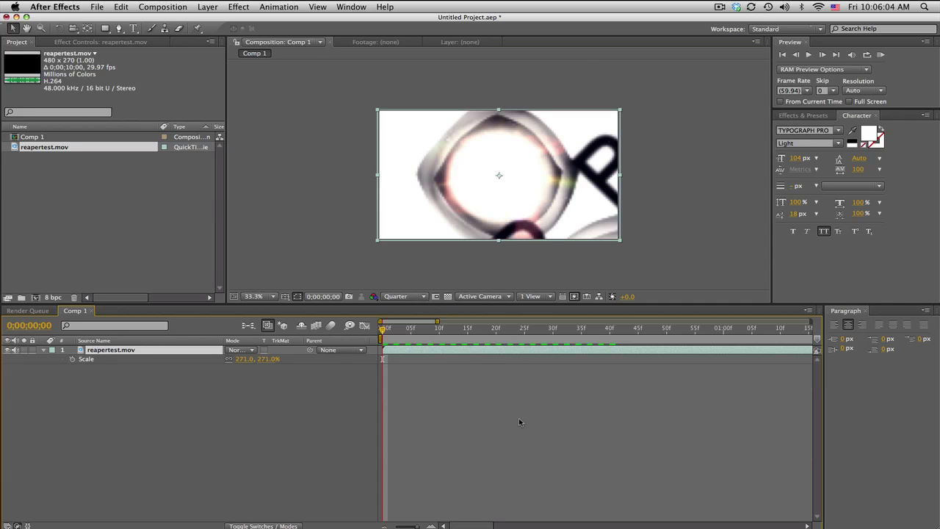
Open the Media & Disk Cache preferences and move the dialog up slightly
left_click(55, 7)
mouse_move(57, 38)
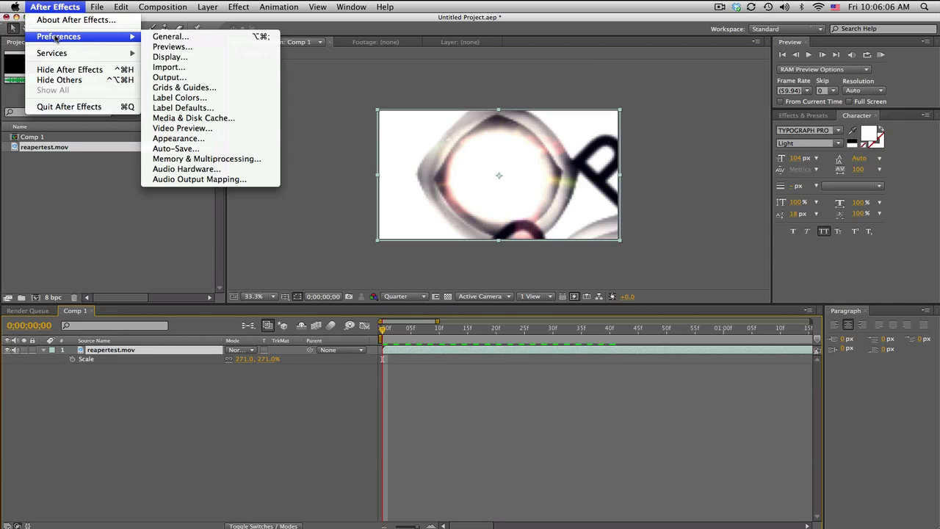
left_click(163, 39)
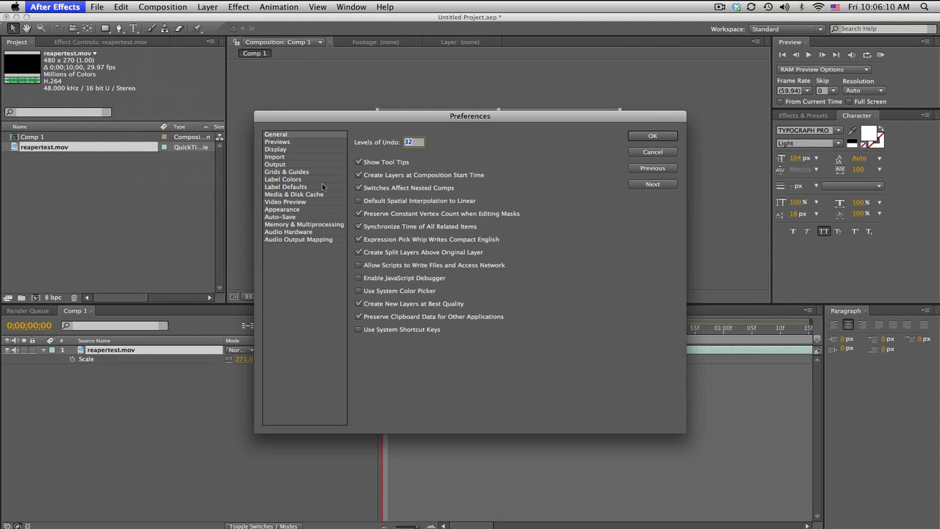
left_click(307, 194)
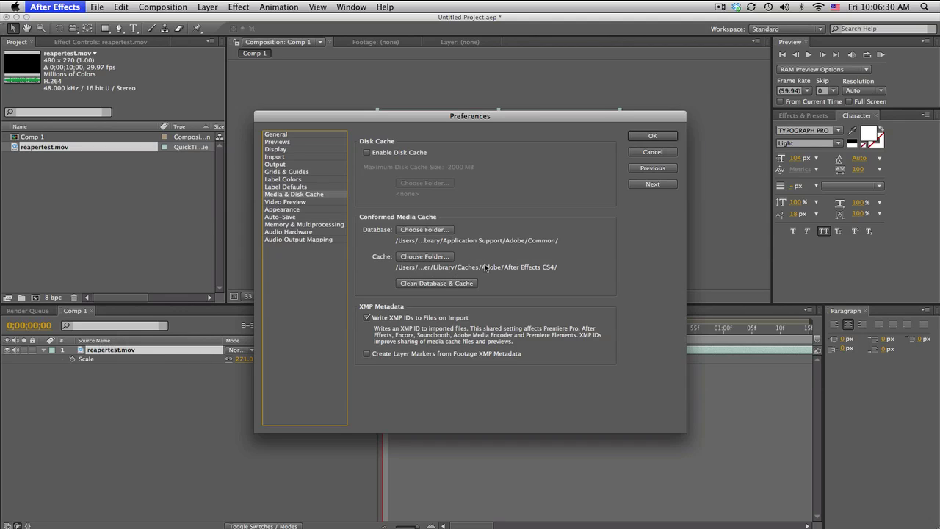
left_click_drag(510, 120, 504, 98)
Open a Finder window to the right and browse Macintosh HD into Users
left_click(218, 526)
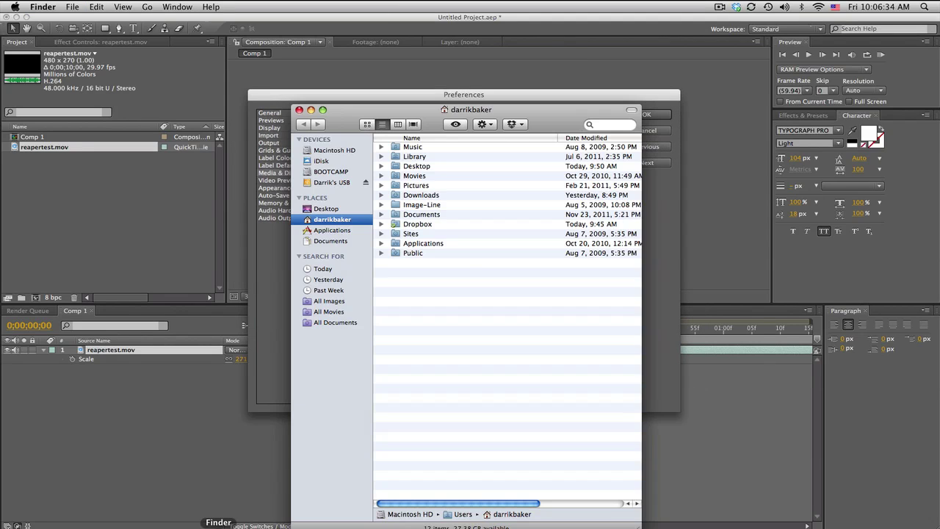
left_click_drag(593, 118, 841, 119)
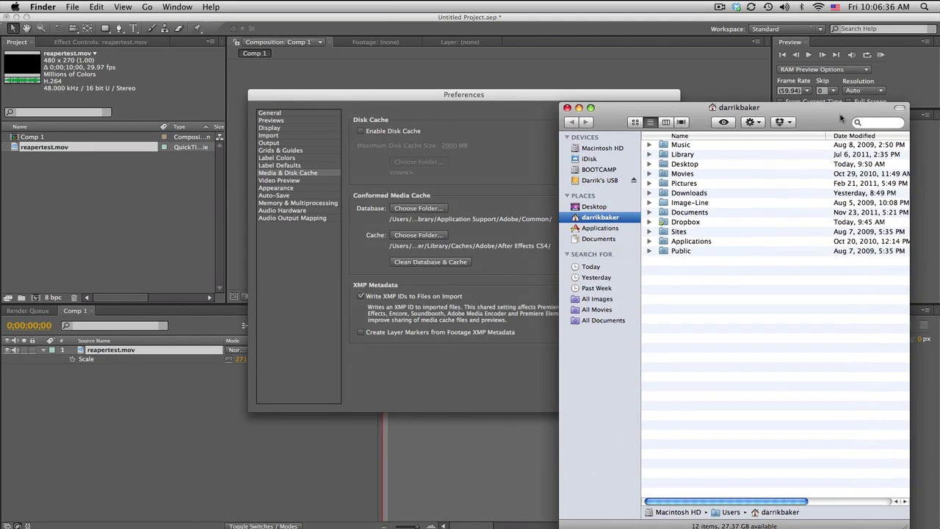
left_click(597, 147)
double_click(681, 213)
Arrange both windows, open the home folder sorted by name, then return to Macintosh HD
left_click_drag(528, 102, 309, 101)
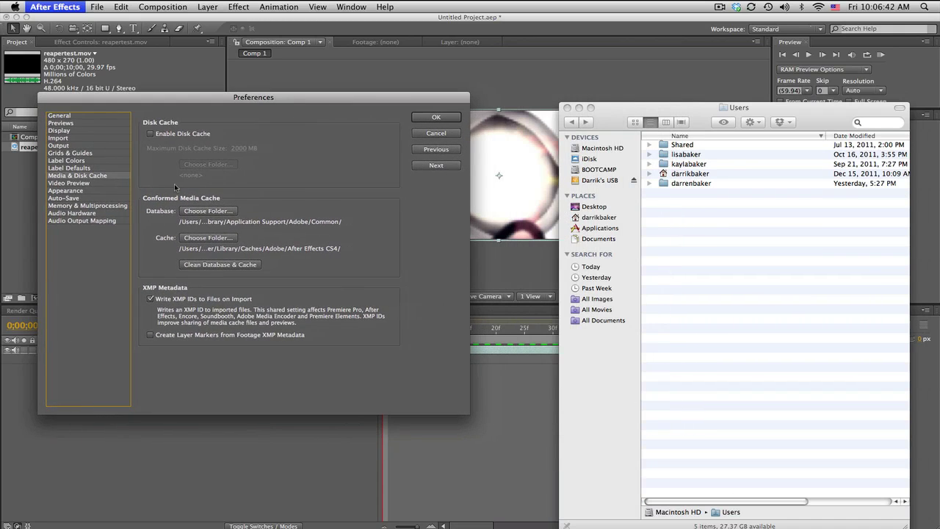
left_click_drag(641, 114, 564, 75)
double_click(627, 135)
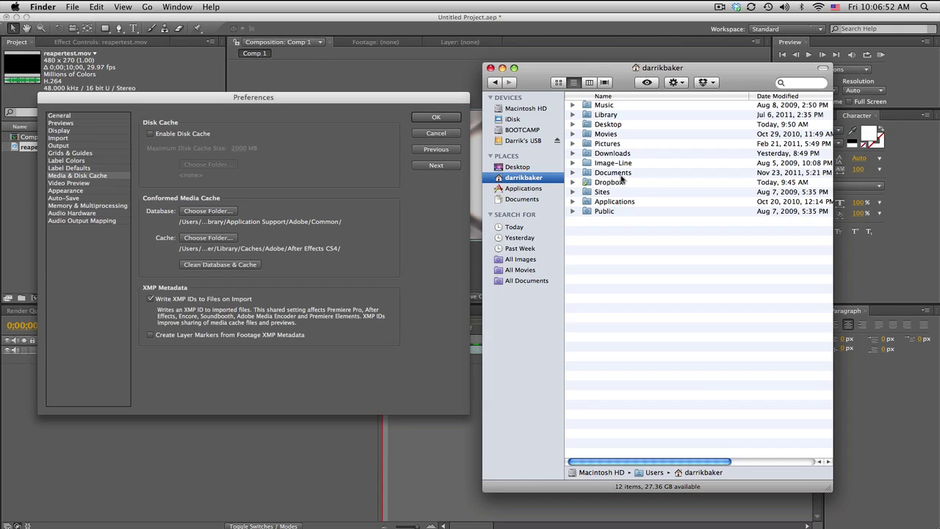
left_click(615, 96)
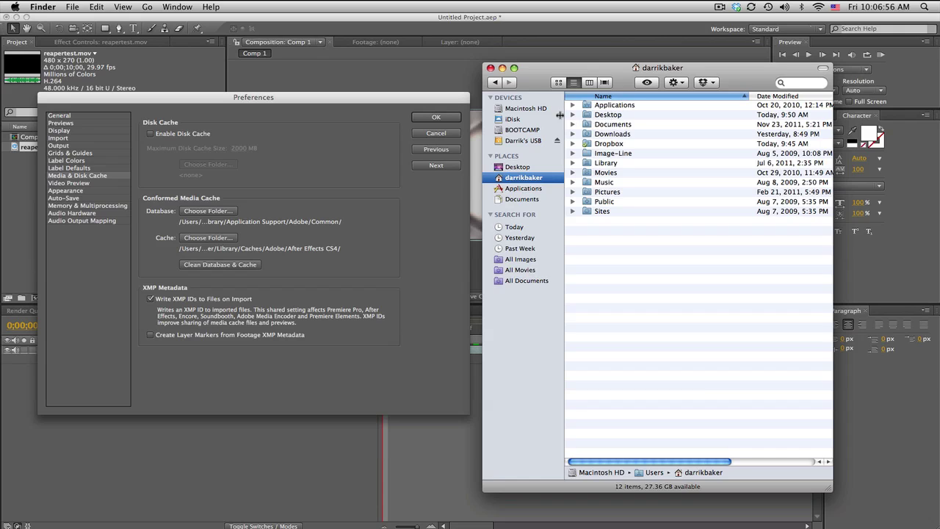
left_click(523, 108)
Browse from Users through the home folder and Library into Caches
double_click(613, 172)
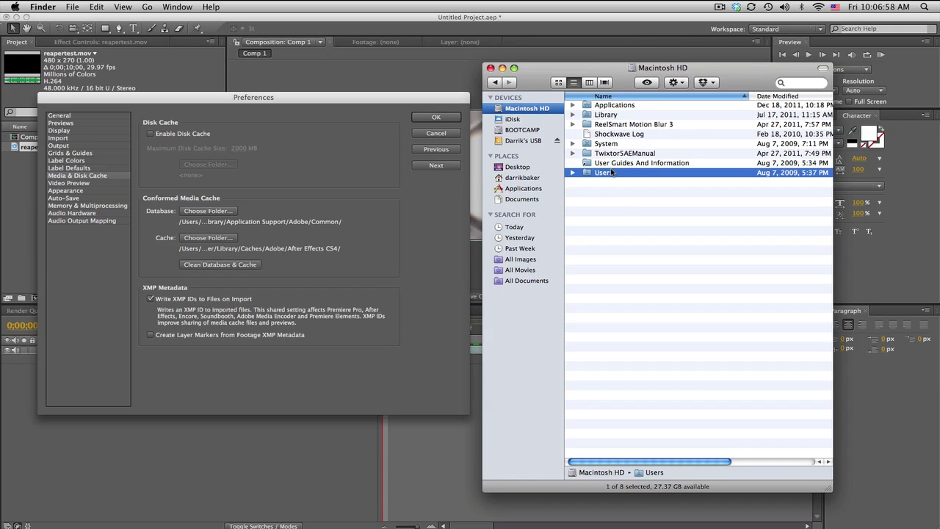
double_click(614, 139)
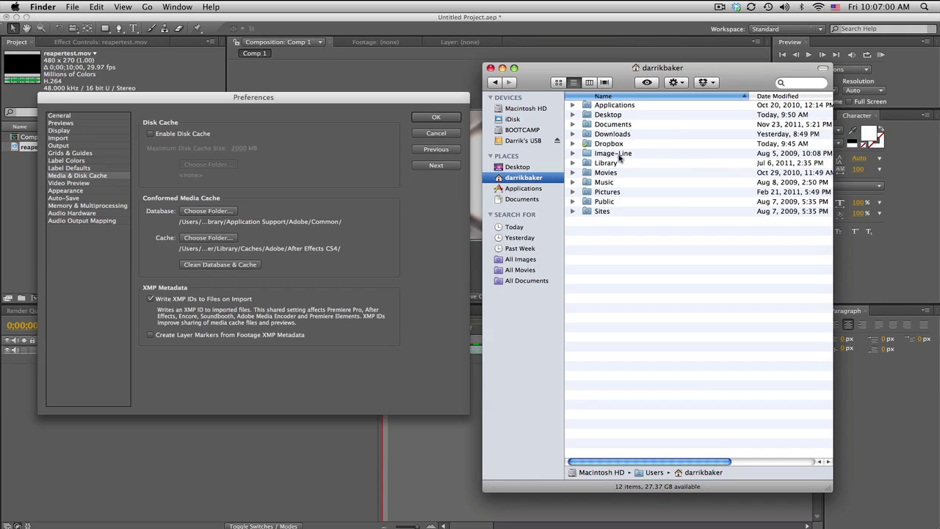
double_click(621, 164)
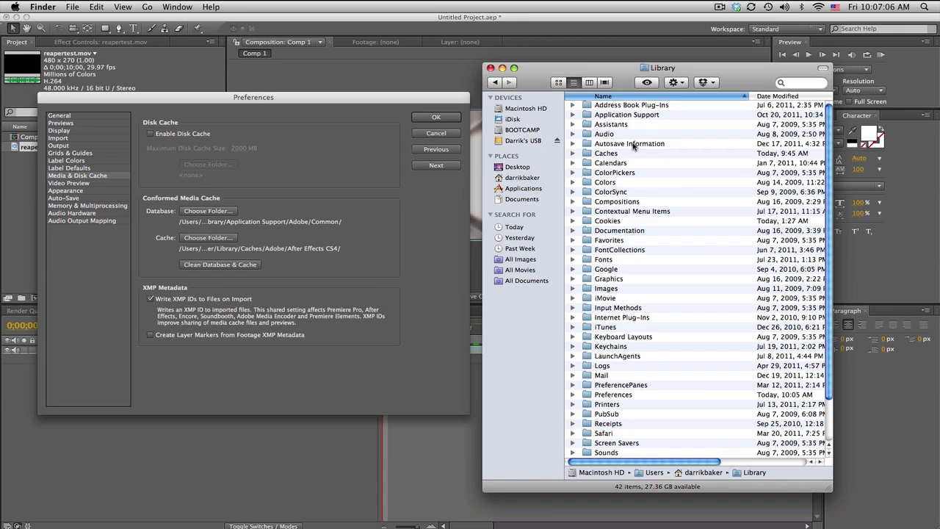
left_click(613, 155)
double_click(614, 155)
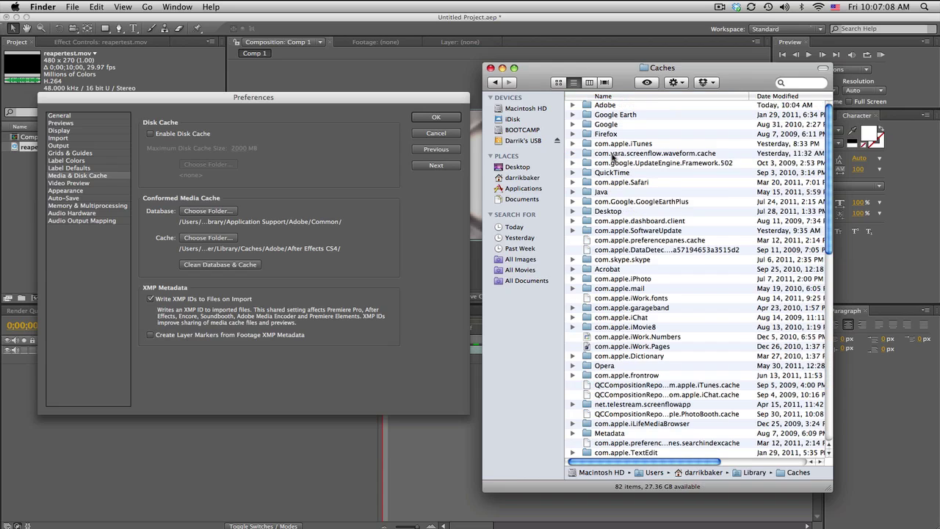
Continue through Adobe and After Effects CS4 into Media Cache Files and scroll its 1,100 files
left_click(612, 107)
double_click(611, 107)
left_click(614, 108)
double_click(613, 107)
left_click_drag(737, 79, 719, 84)
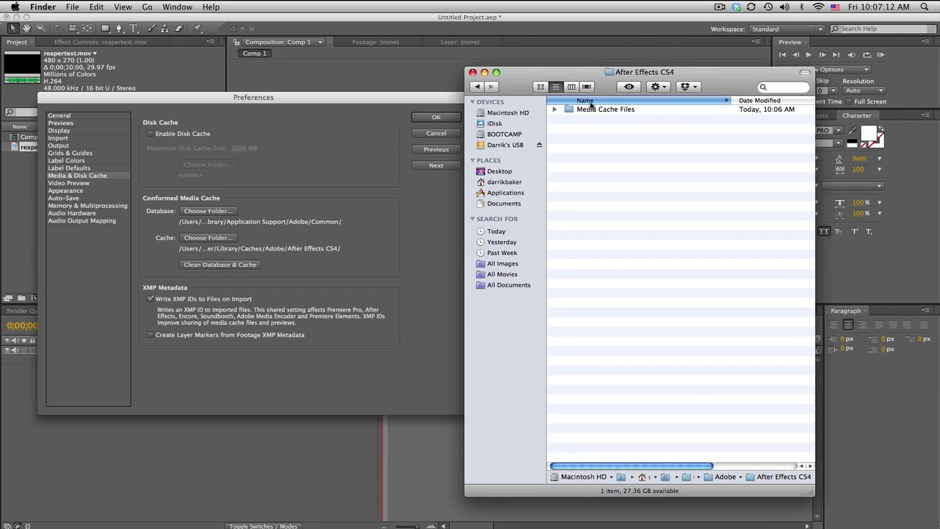
double_click(593, 110)
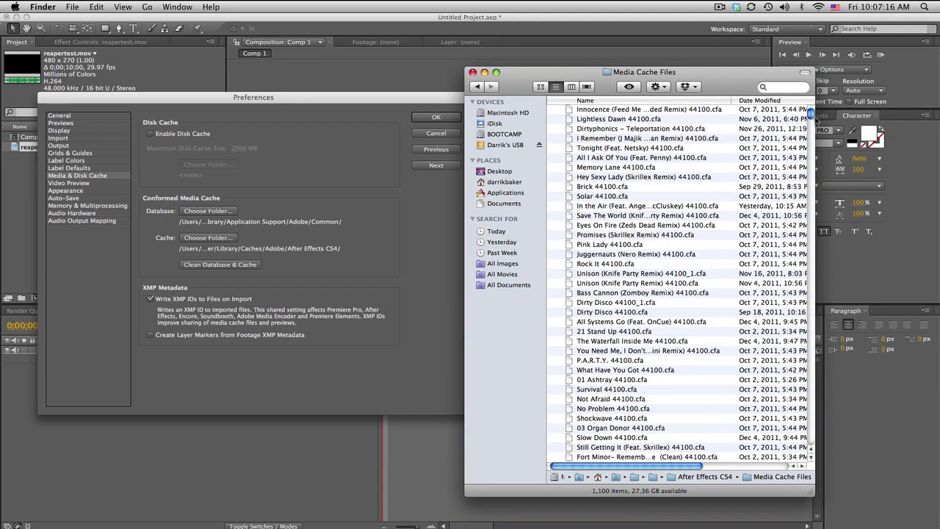
left_click_drag(811, 114, 796, 382)
left_click(476, 87)
right_click(590, 112)
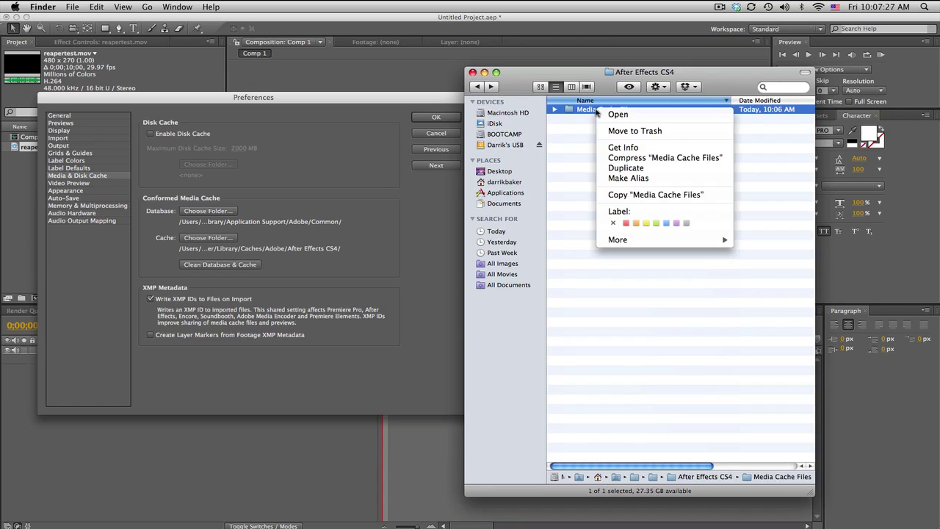
left_click(621, 147)
left_click_drag(135, 26, 339, 111)
left_click(231, 109)
left_click(676, 217)
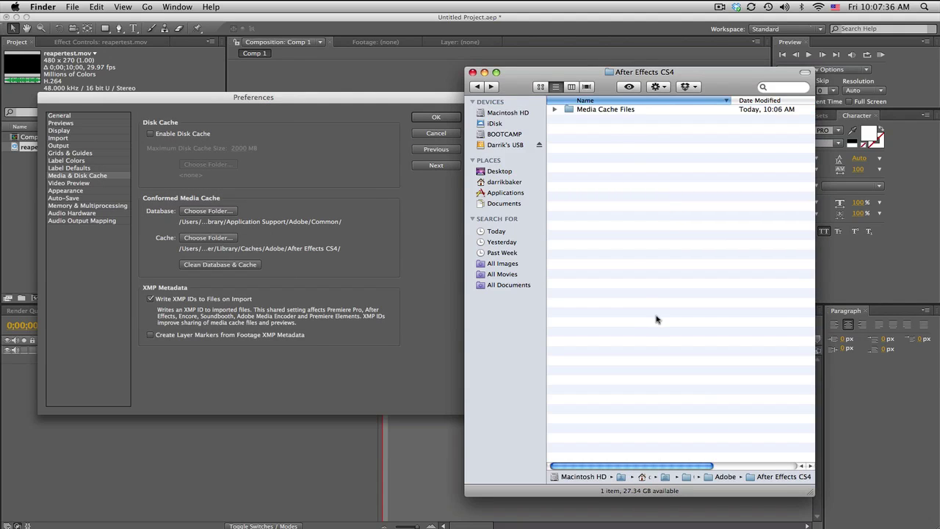
double_click(602, 109)
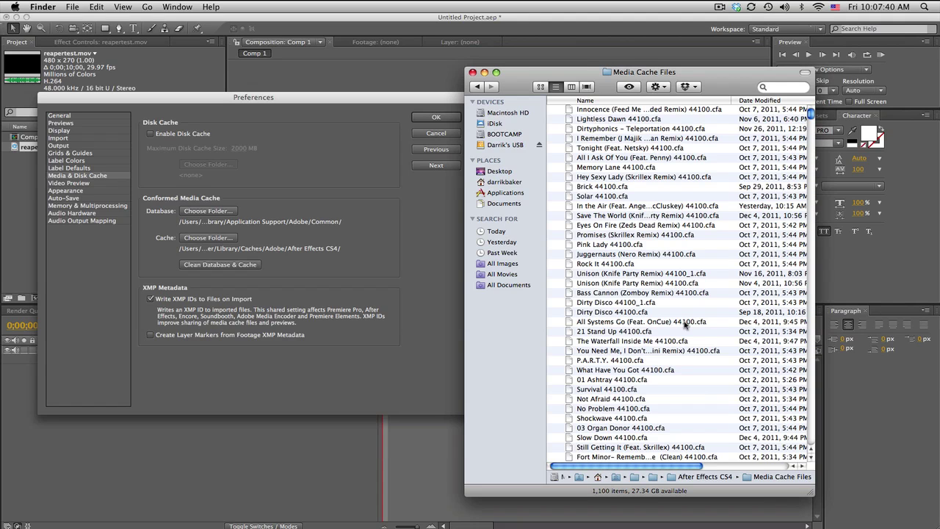
left_click(476, 87)
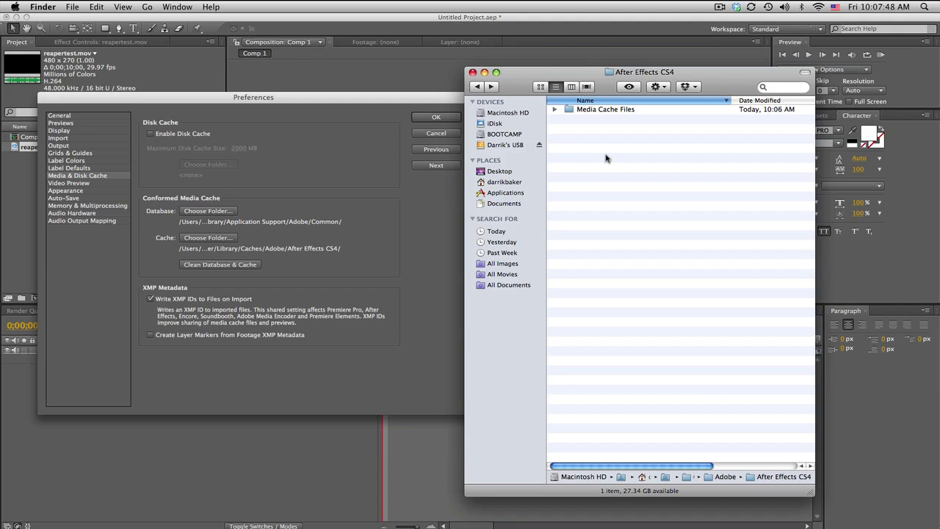
double_click(601, 111)
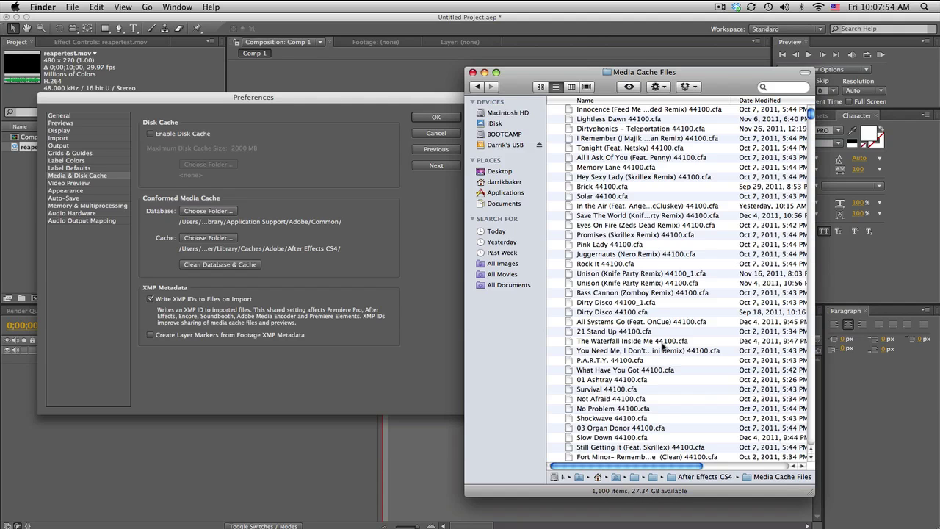
scroll(810, 111, "down", 3)
scroll(810, 112, "up", 3)
left_click(478, 86)
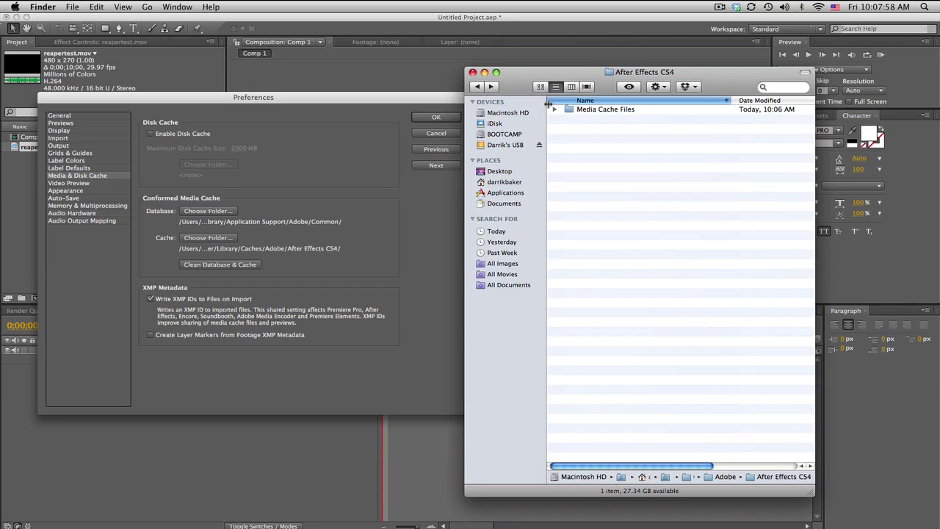
double_click(621, 110)
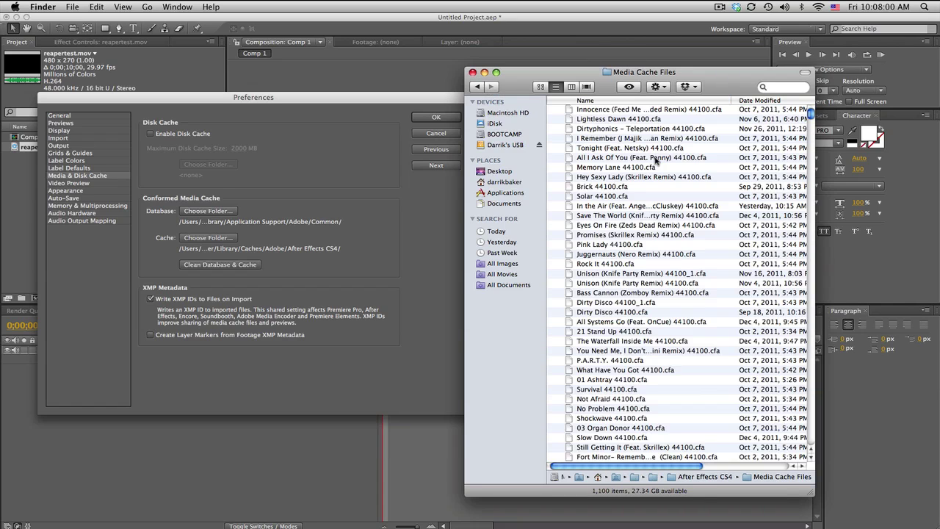
key("super+a")
Move all 1,100 cache files to the Trash, empty it, then return to After Effects CS4
right_click(656, 161)
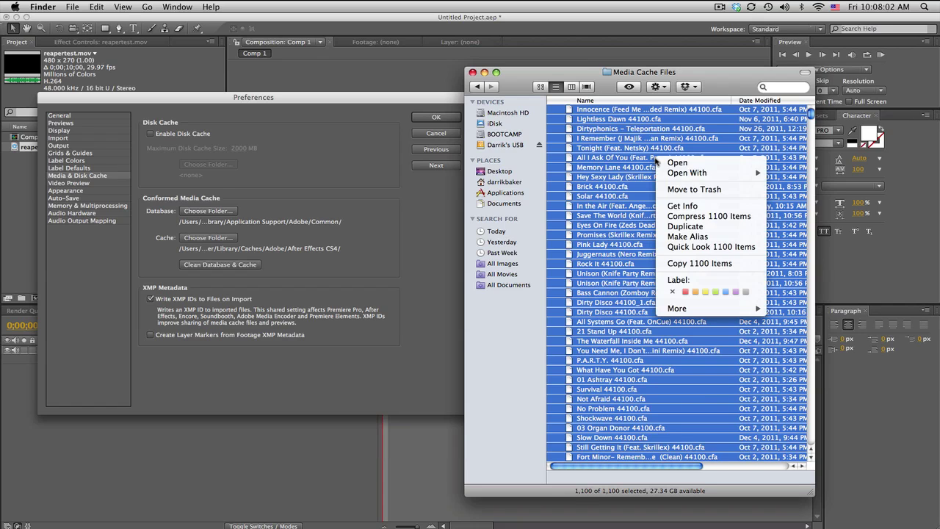
left_click(698, 190)
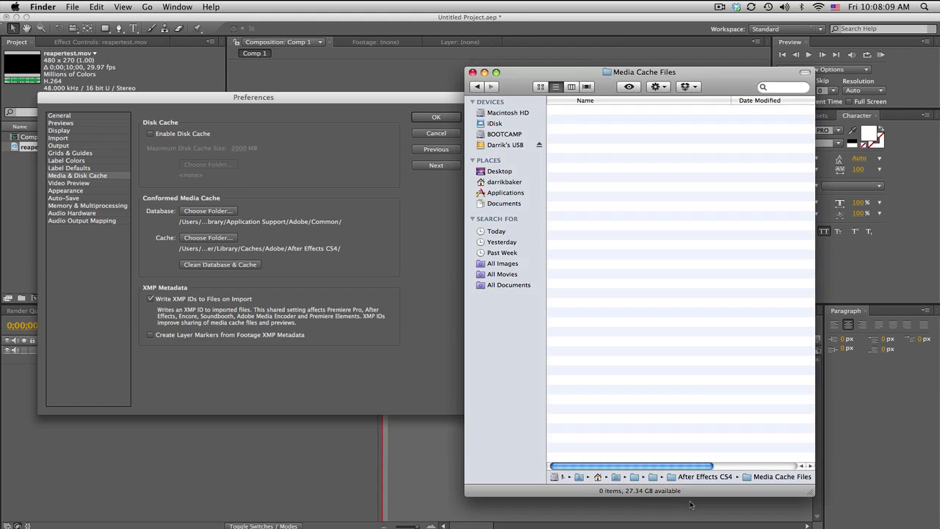
right_click(735, 524)
left_click(733, 522)
left_click(577, 173)
left_click(479, 86)
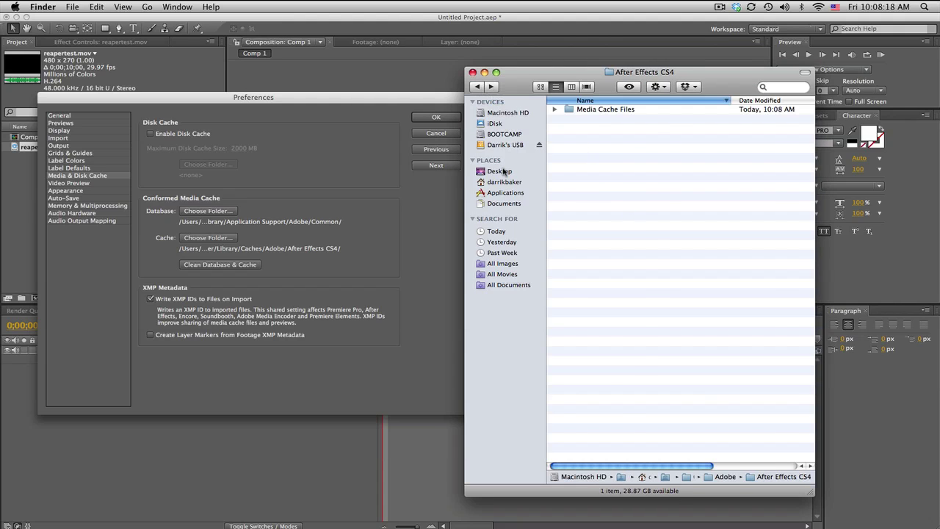
Show the Desktop, close the Finder window, and centre the Preferences dialog on screen
left_click(500, 171)
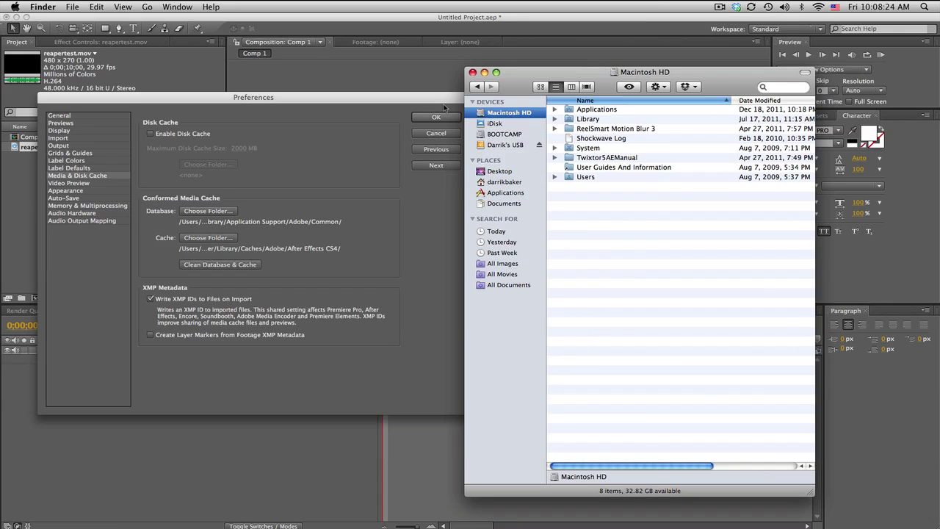
left_click(473, 73)
left_click_drag(422, 99, 640, 102)
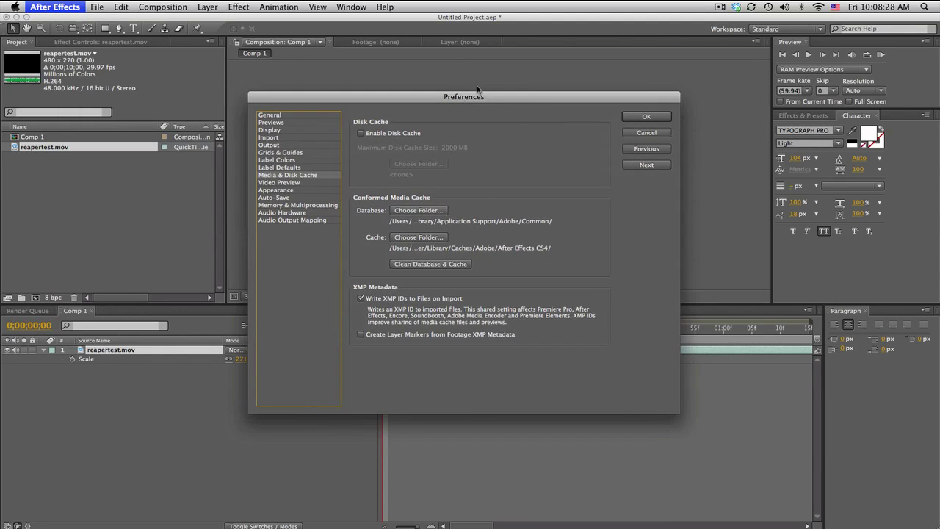
left_click_drag(483, 100, 496, 97)
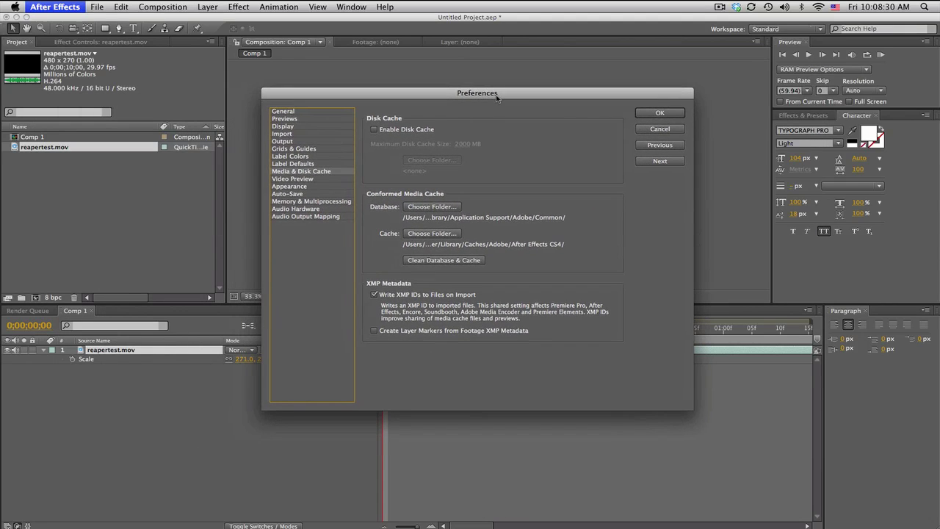